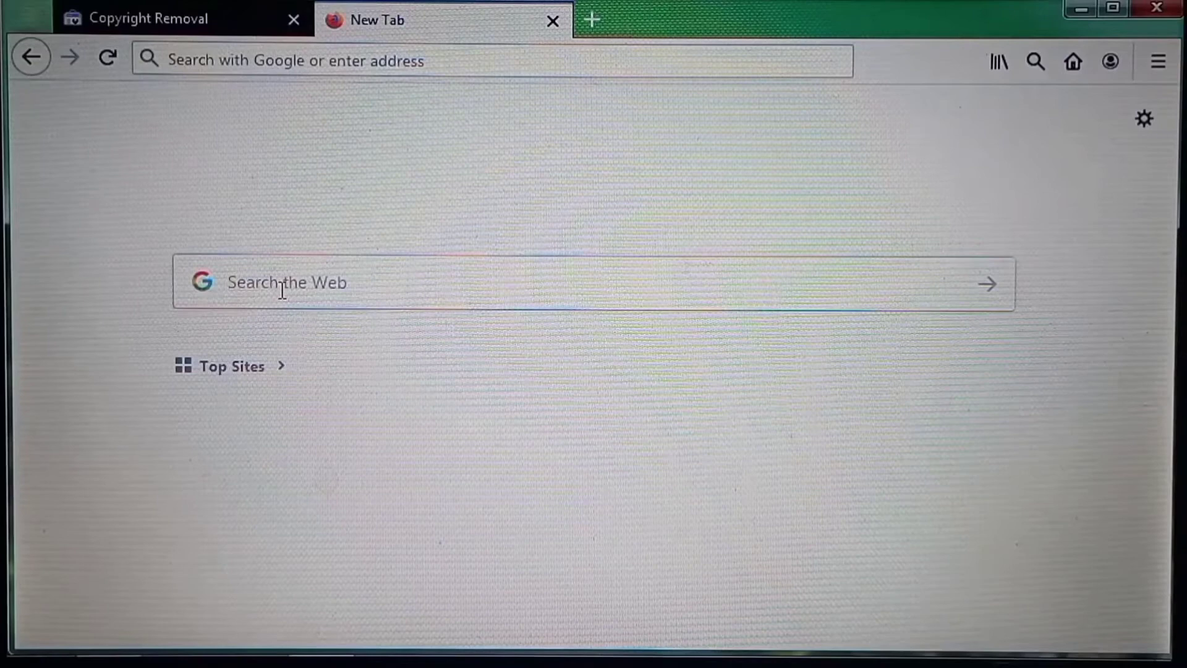
{"action": "type", "text": "goo"}
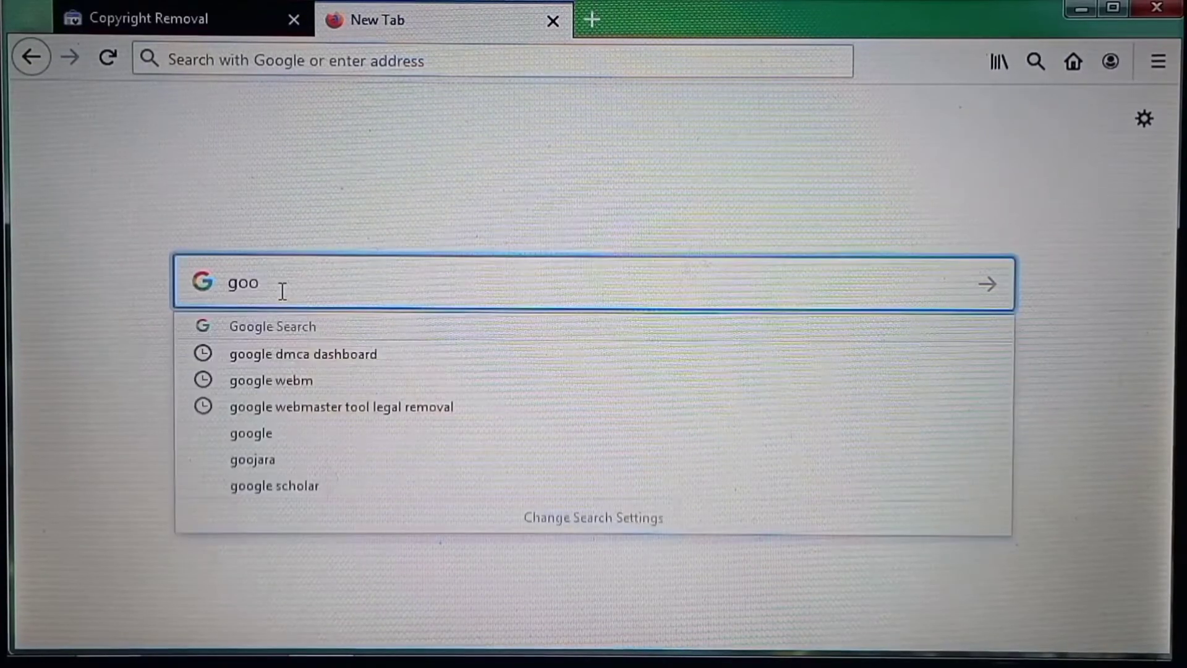
Search Google for 'google dmca dashboard' and open the DMCA-Dashboard@Webmasters result.
{"action": "left_click", "coordinate": [283, 350]}
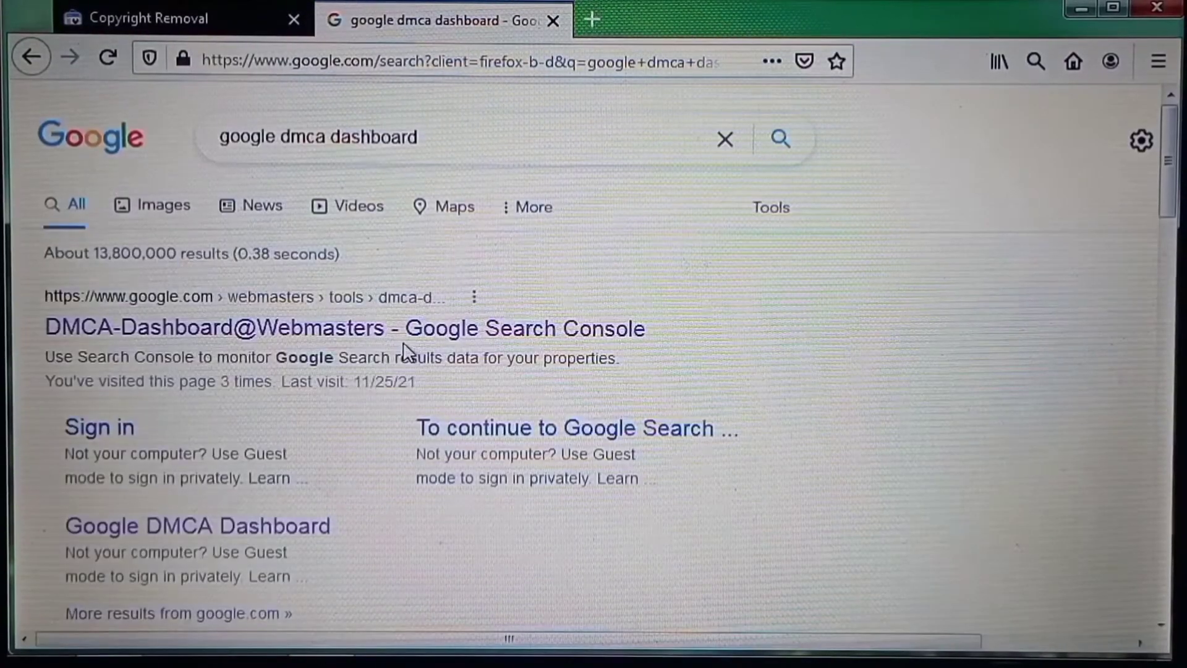
{"action": "left_click", "coordinate": [404, 331]}
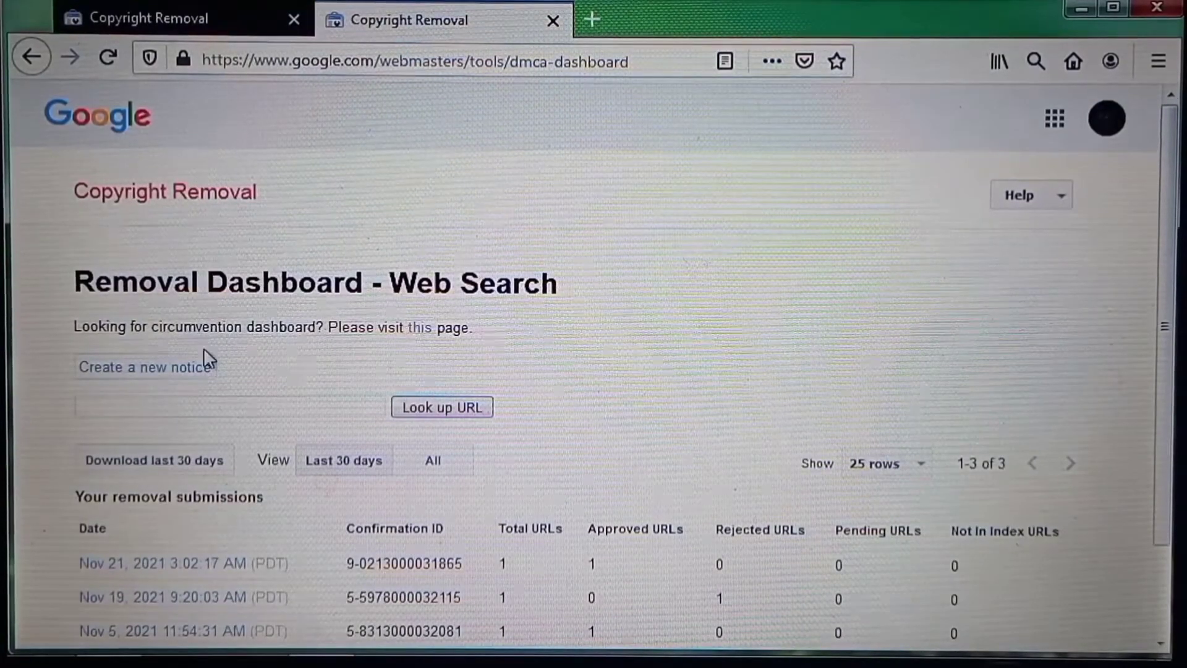
Create a new notice, focus the Last name field, and review the Copyright holder choices without picking.
{"action": "left_click", "coordinate": [181, 372]}
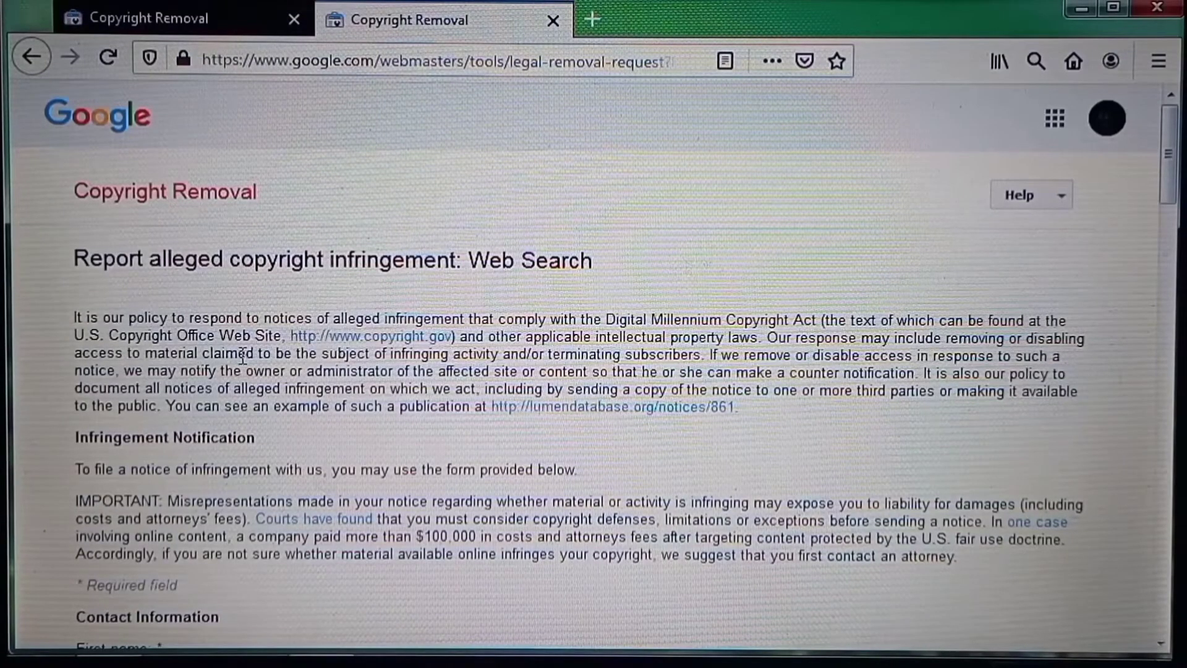
{"action": "scroll", "coordinate": [243, 357], "scroll_direction": "down", "scroll_amount": 5}
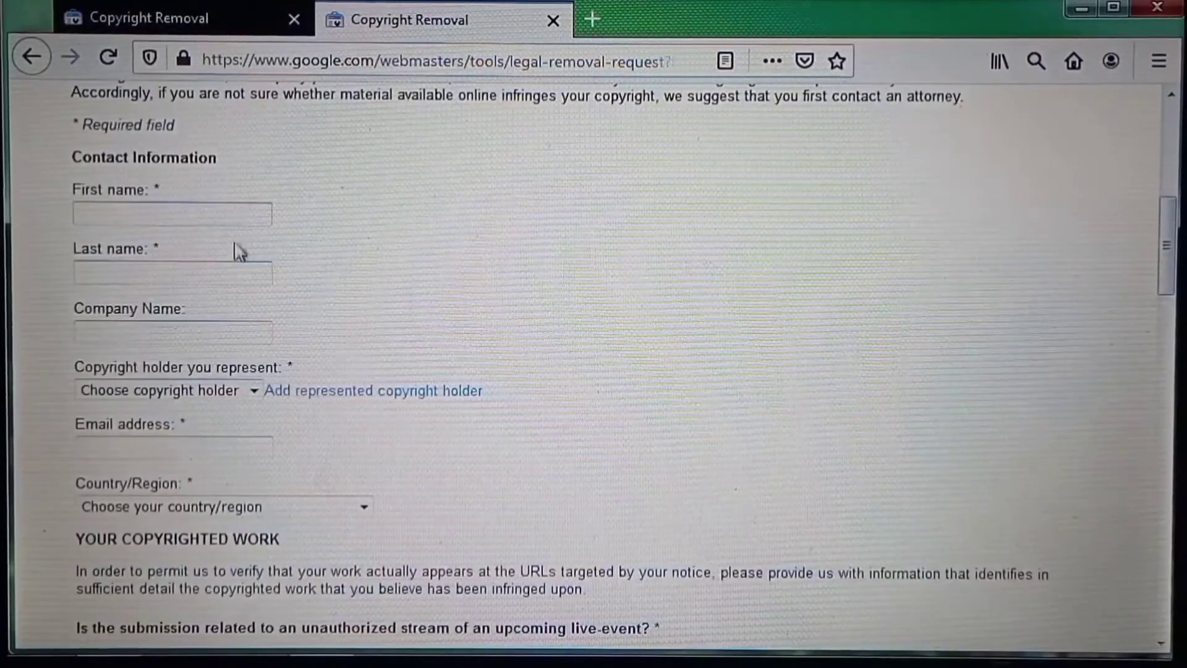
{"action": "left_click", "coordinate": [233, 272]}
{"action": "left_click", "coordinate": [253, 391]}
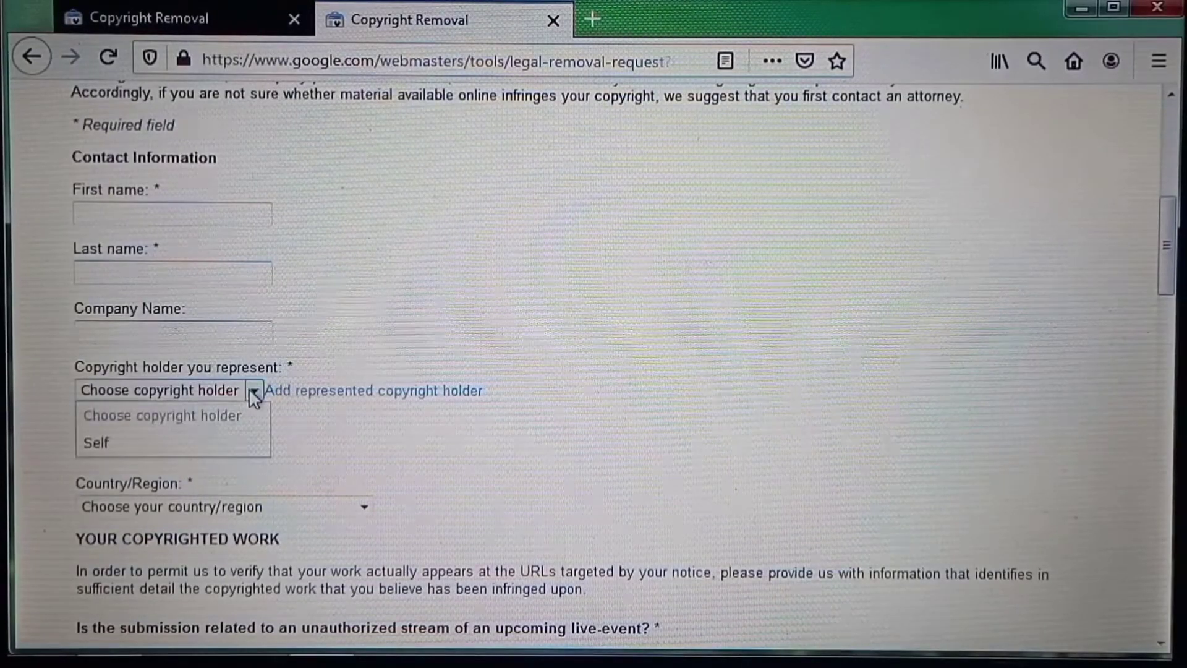
{"action": "left_click", "coordinate": [254, 390]}
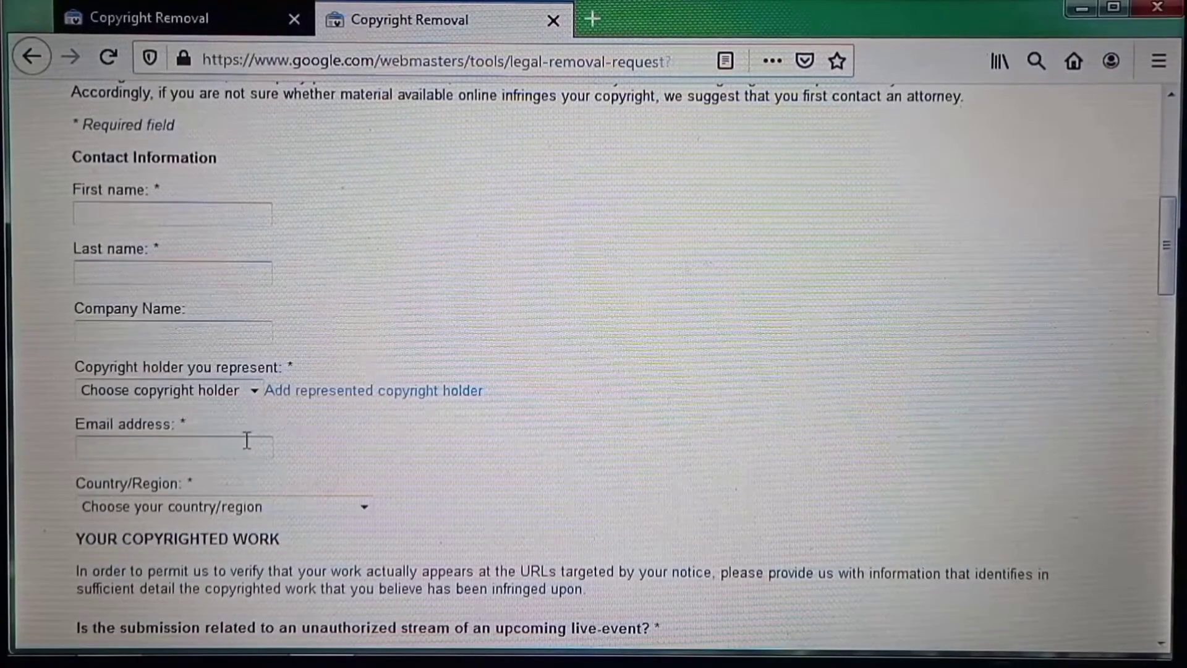
{"action": "scroll", "coordinate": [356, 477], "scroll_direction": "down", "scroll_amount": 5}
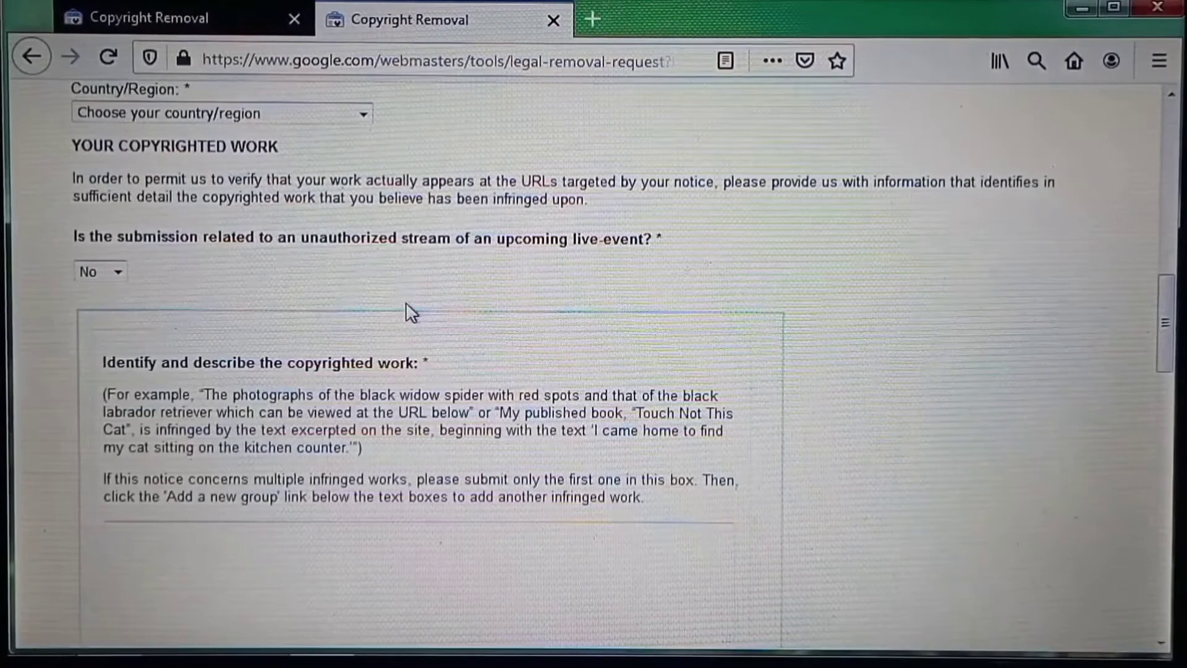
{"action": "left_click", "coordinate": [121, 276]}
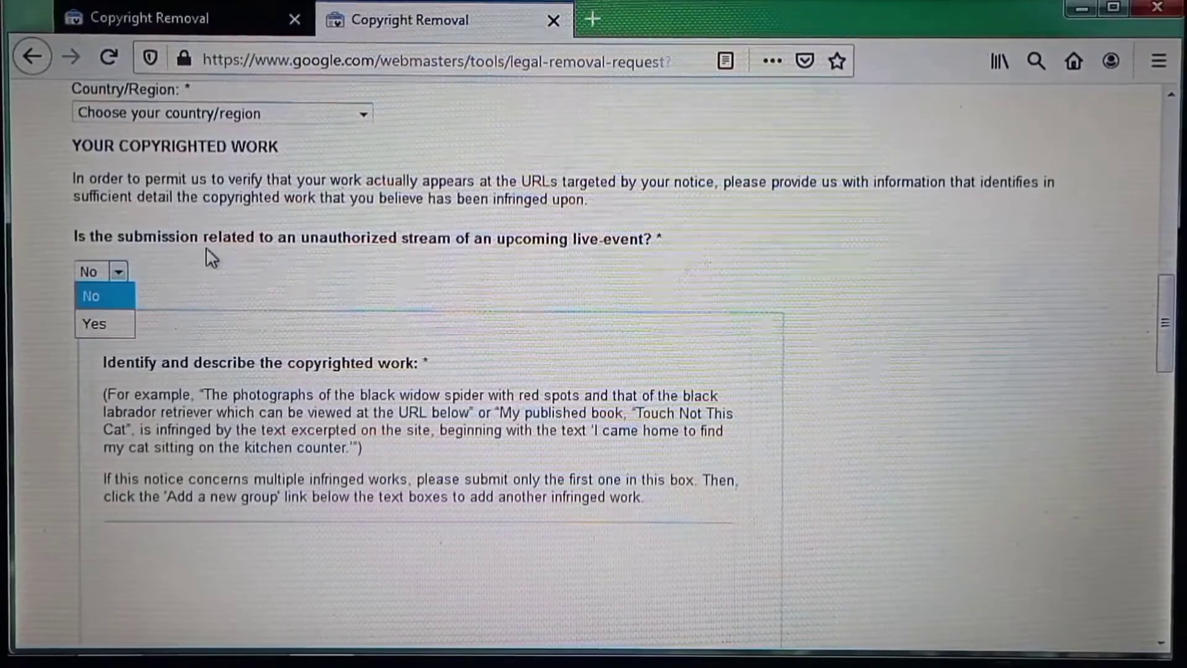
{"action": "left_click", "coordinate": [307, 237]}
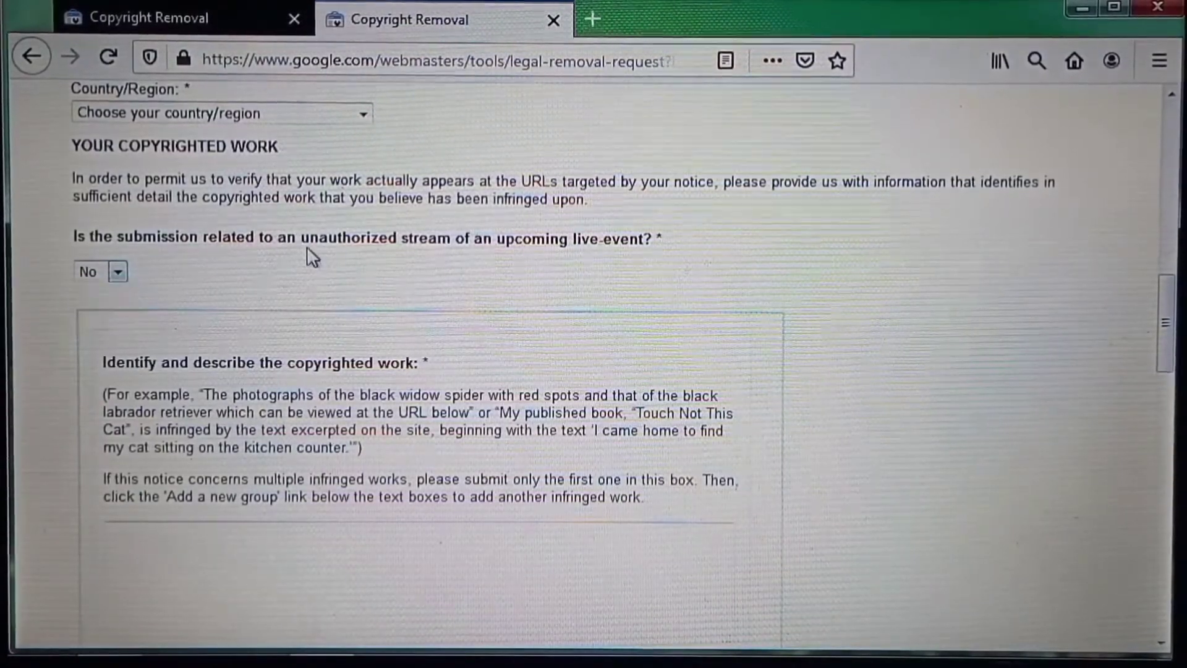
{"action": "scroll", "coordinate": [579, 369], "scroll_direction": "down", "scroll_amount": 2}
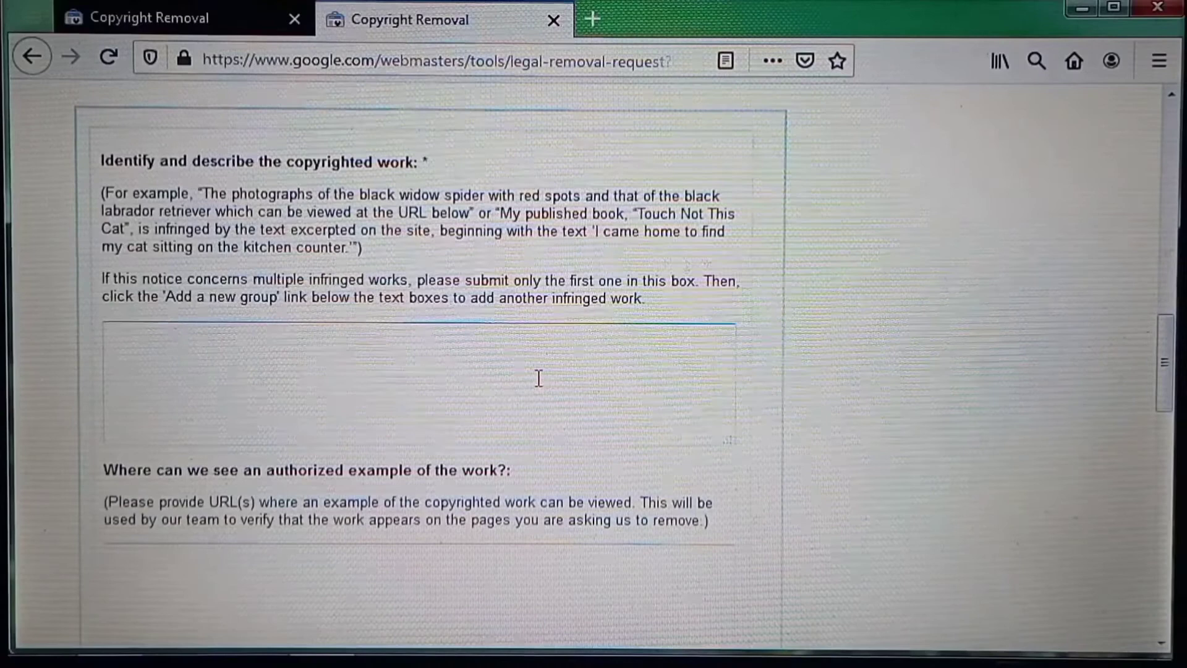
{"action": "scroll", "coordinate": [538, 378], "scroll_direction": "down", "scroll_amount": 3}
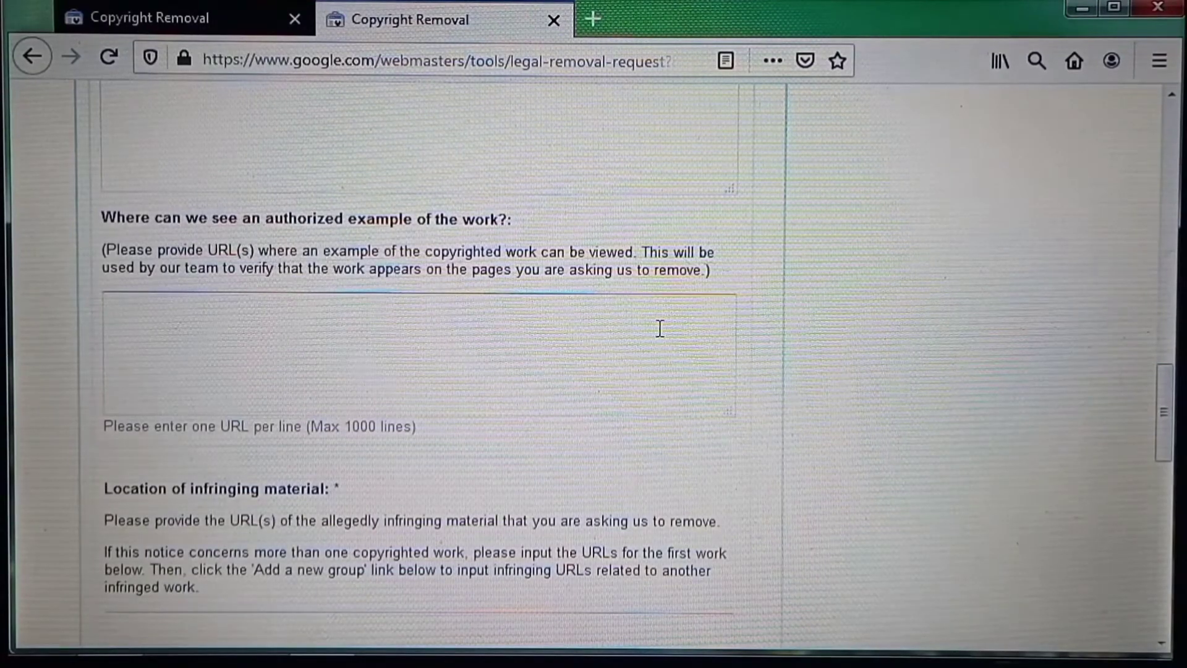
{"action": "left_click", "coordinate": [638, 330]}
{"action": "scroll", "coordinate": [642, 329], "scroll_direction": "down", "scroll_amount": 3}
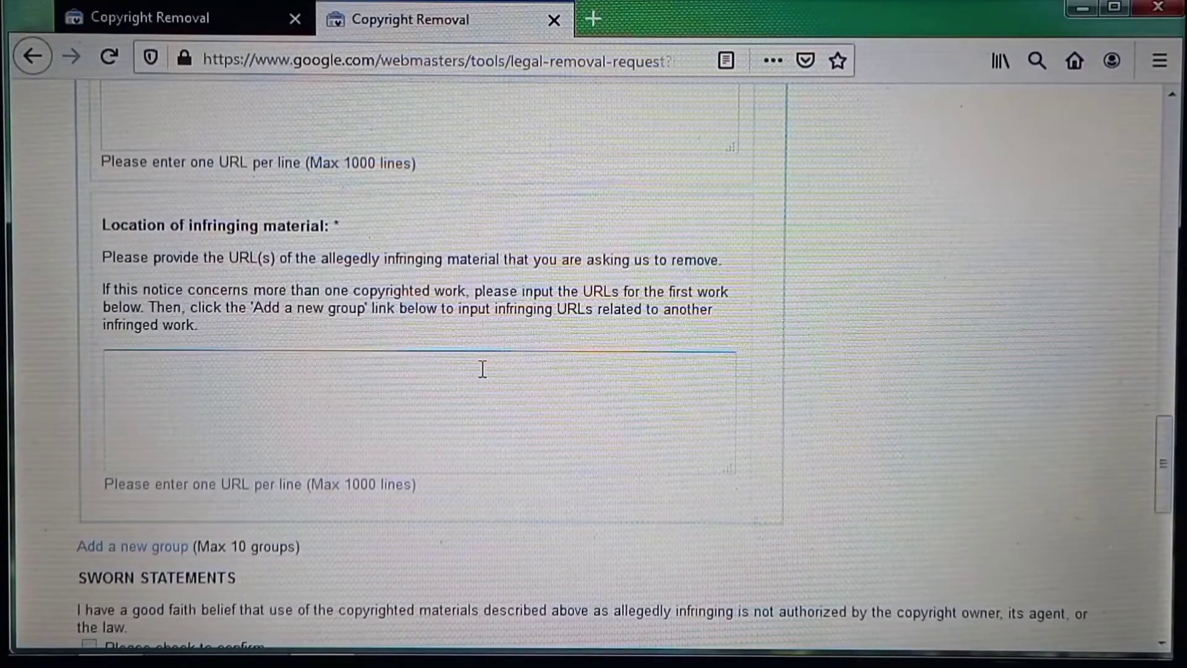
{"action": "scroll", "coordinate": [481, 369], "scroll_direction": "down", "scroll_amount": 3}
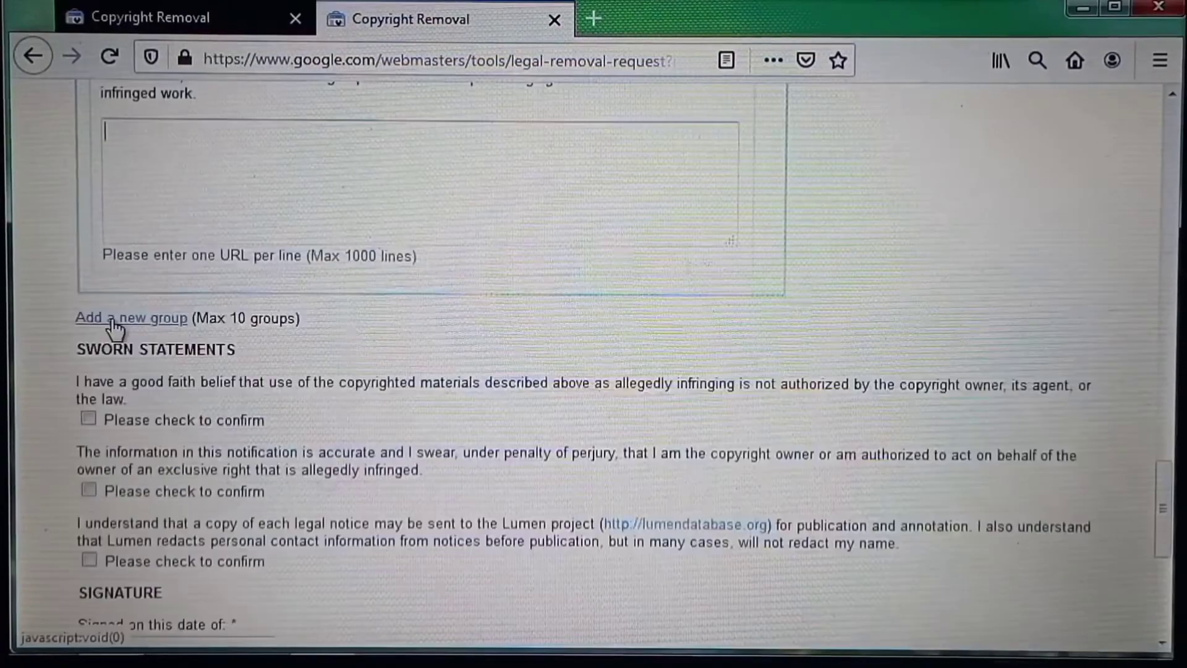
Use 'Add a new group' to add a second infringed-work group.
{"action": "left_click", "coordinate": [113, 319]}
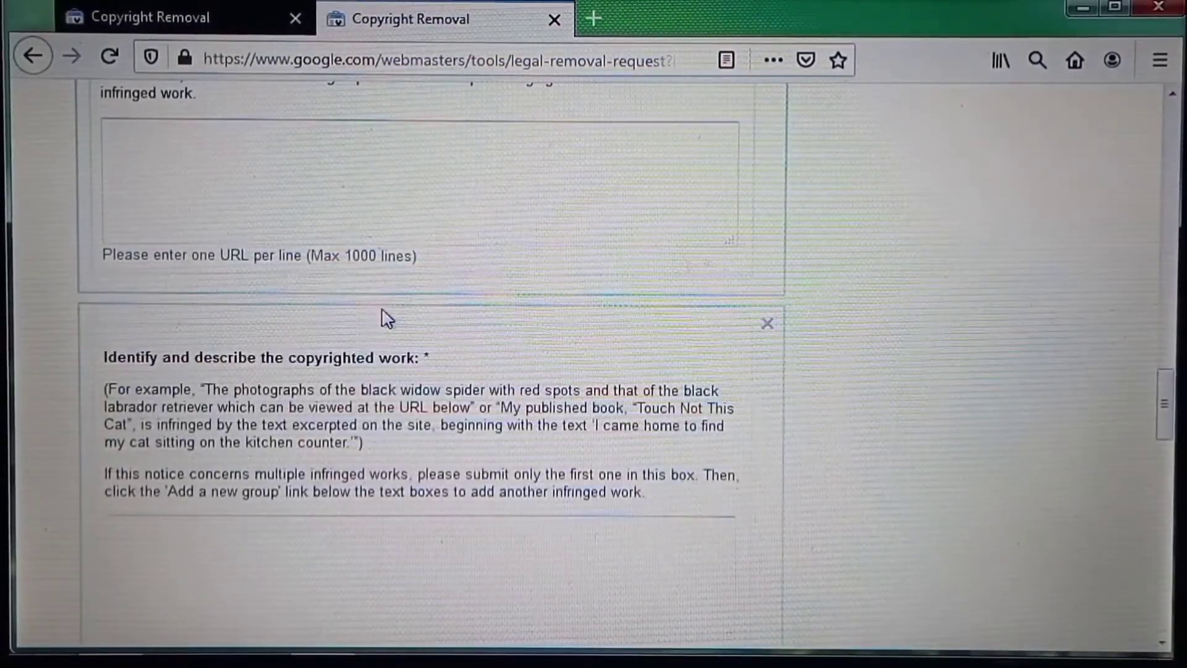
{"action": "scroll", "coordinate": [381, 307], "scroll_direction": "down", "scroll_amount": 3}
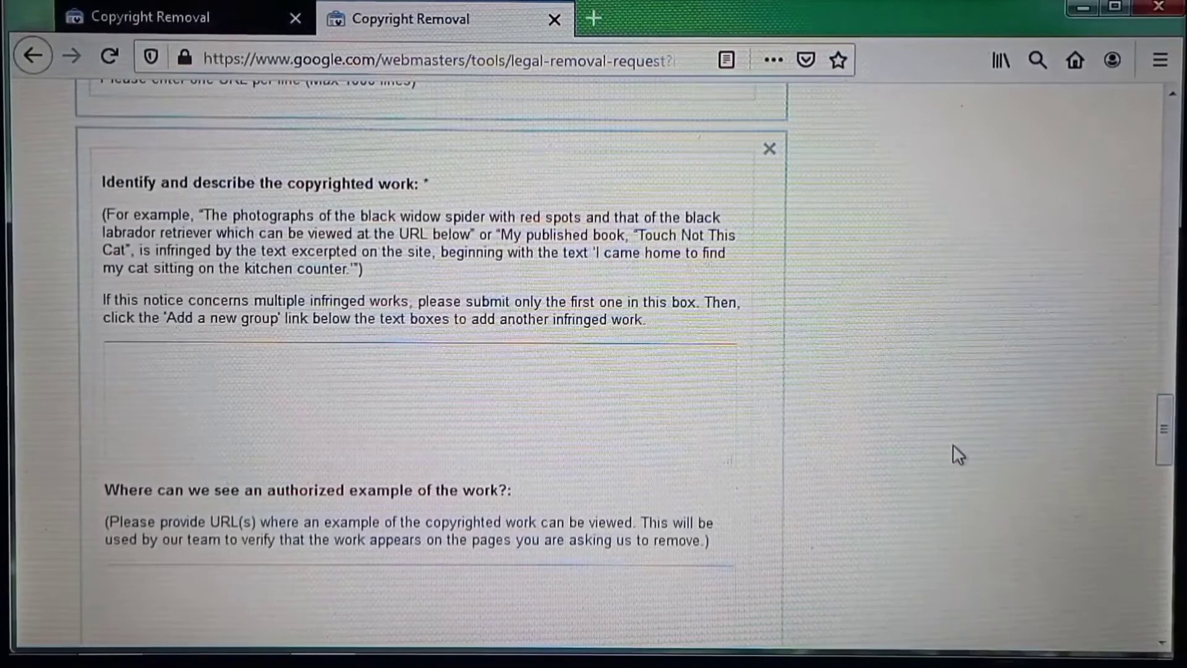
{"action": "scroll", "coordinate": [481, 432], "scroll_direction": "down", "scroll_amount": 3}
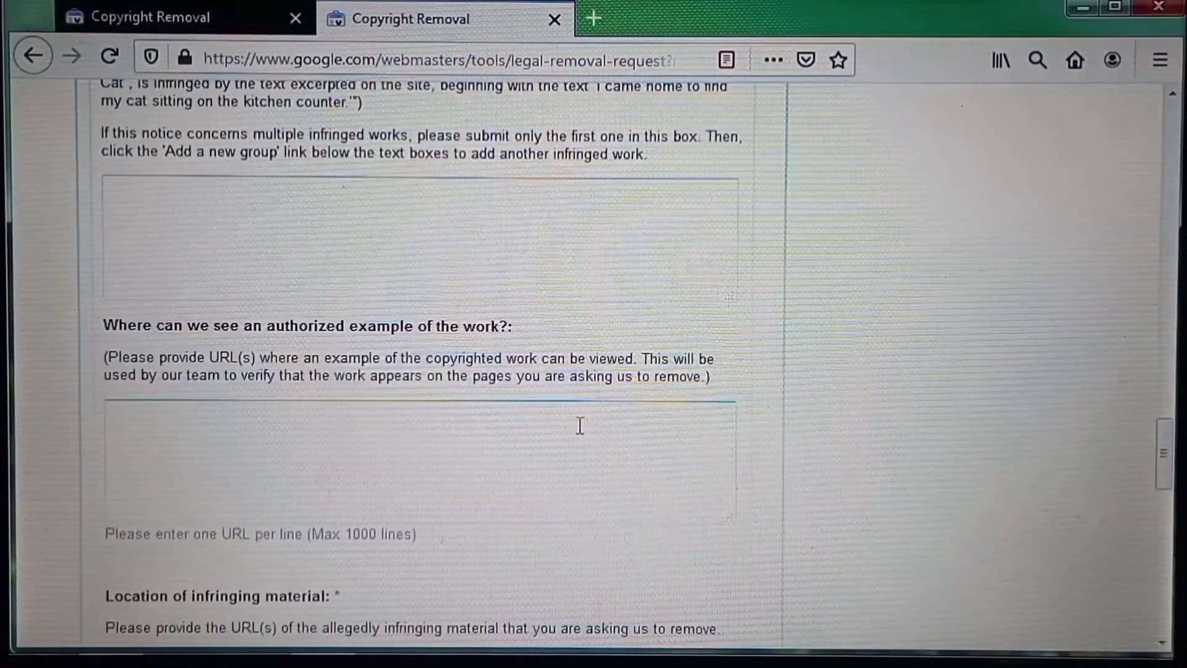
{"action": "scroll", "coordinate": [580, 426], "scroll_direction": "down", "scroll_amount": 3}
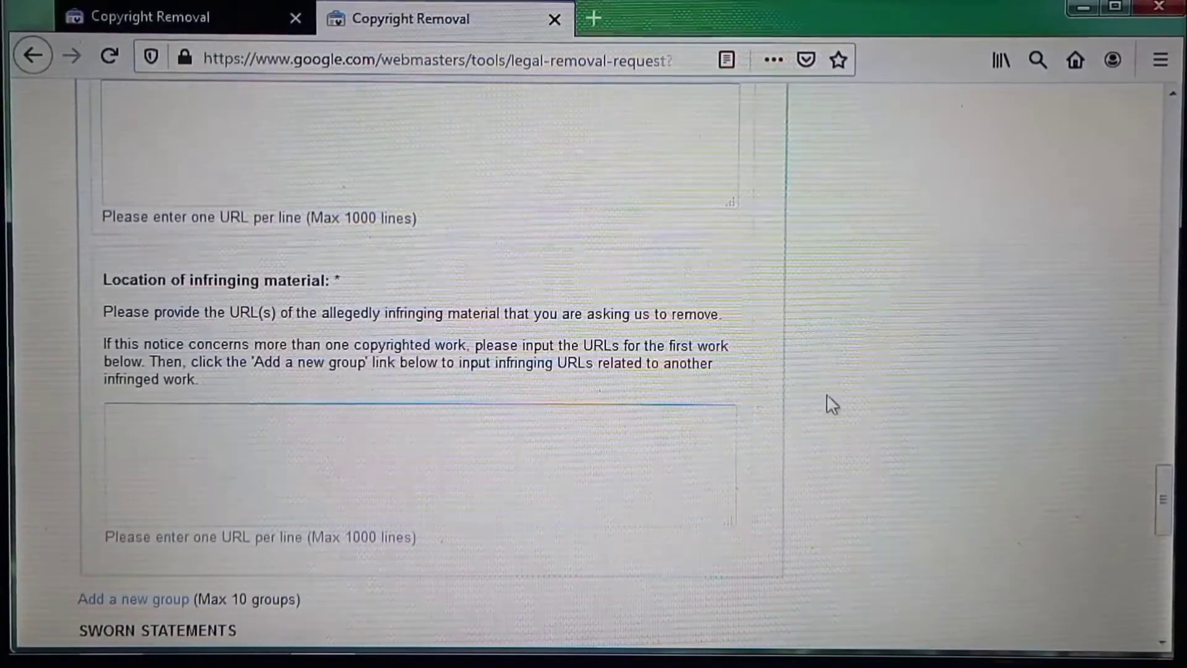
{"action": "left_click_drag", "start_coordinate": [1162, 500], "coordinate": [1163, 548]}
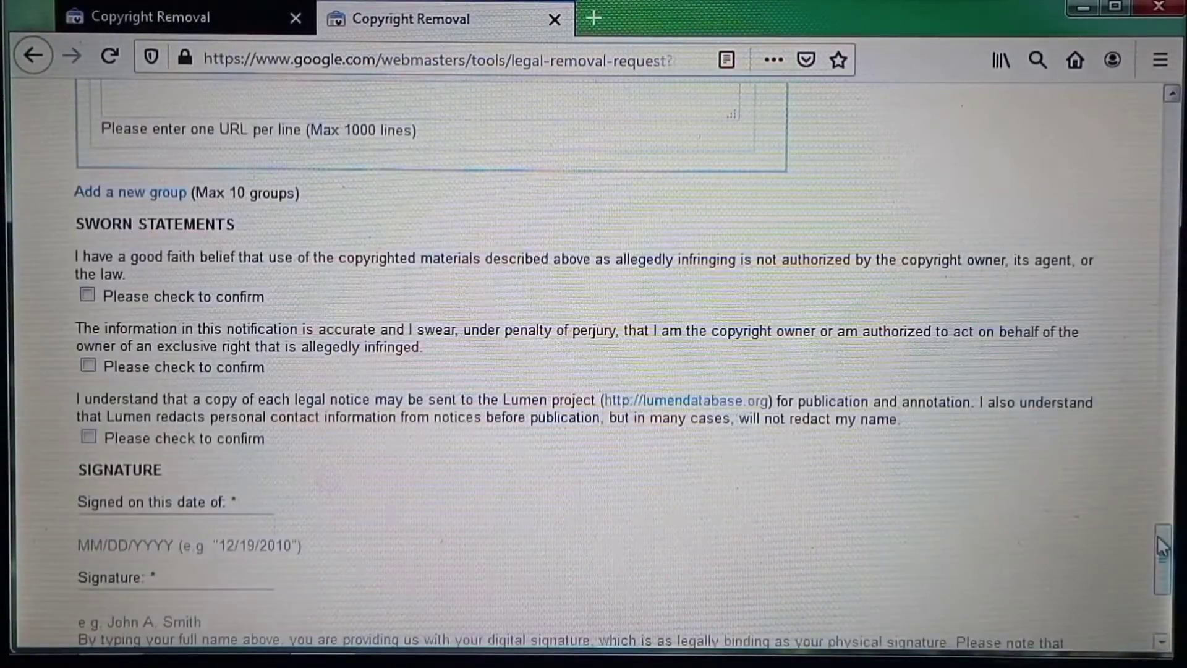
Confirm the good-faith, accuracy/perjury and Lumen publication statements, then focus the signing date field.
{"action": "left_click", "coordinate": [86, 296]}
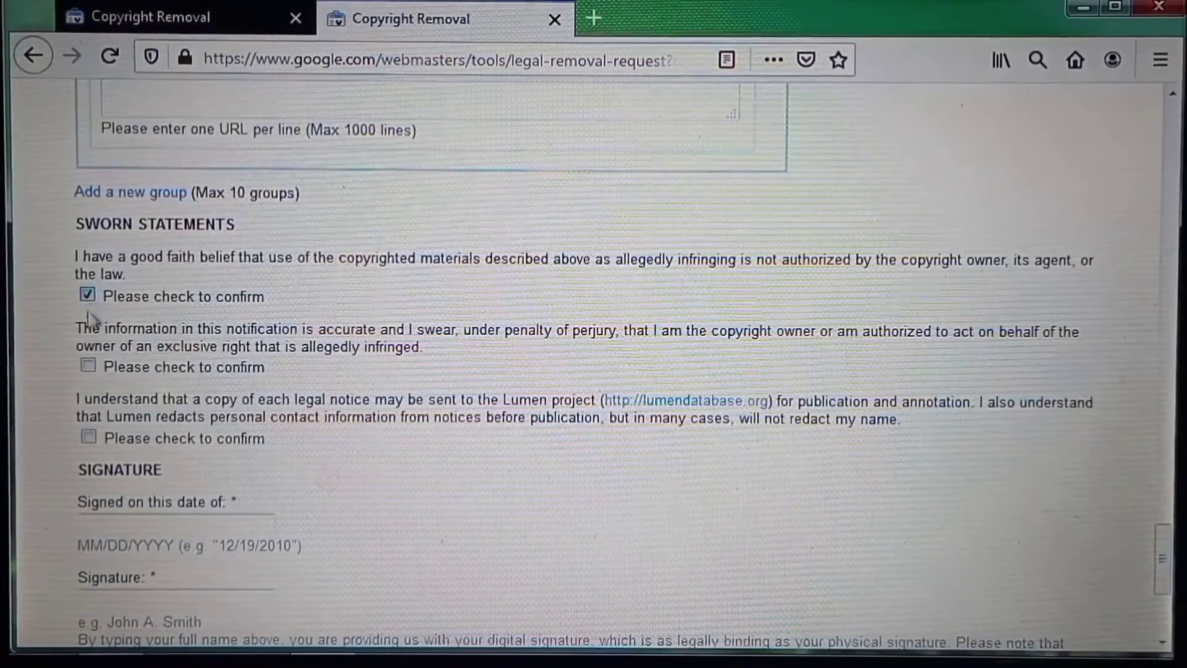
{"action": "left_click", "coordinate": [87, 366]}
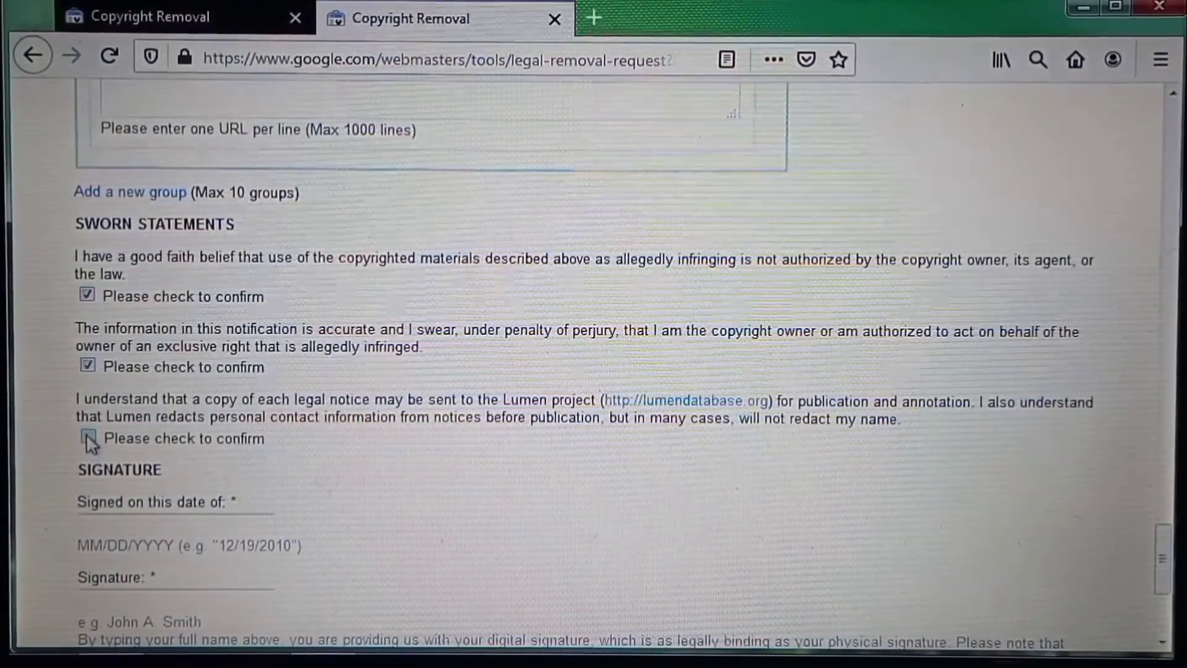
{"action": "left_click", "coordinate": [86, 433]}
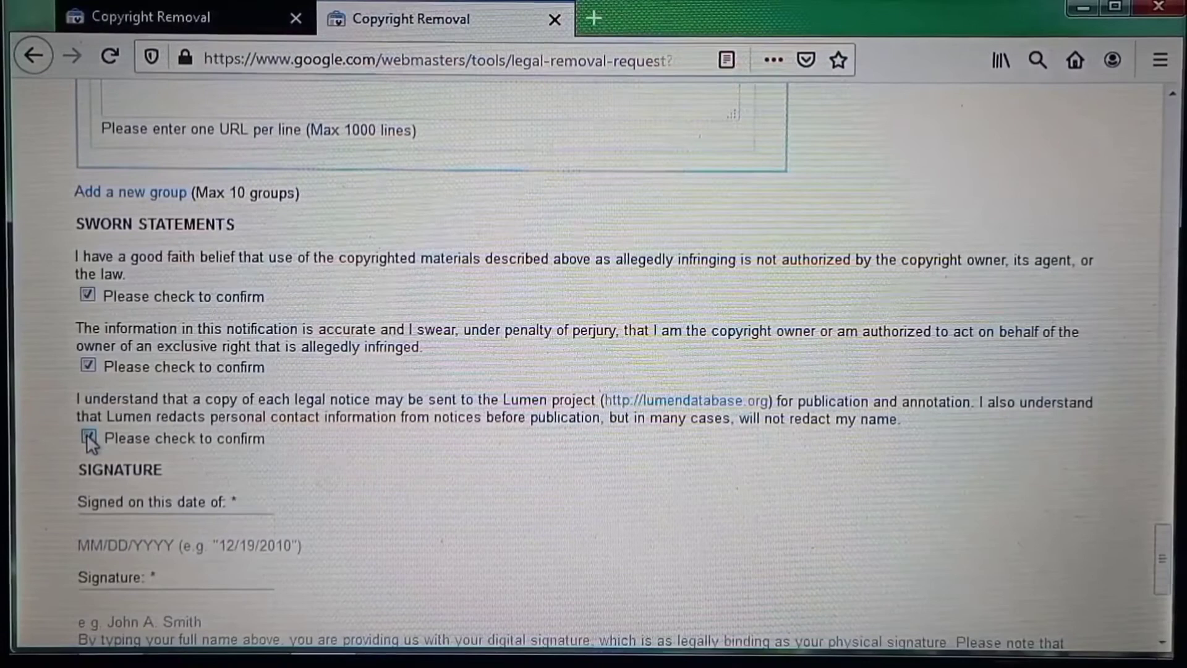
{"action": "scroll", "coordinate": [87, 433], "scroll_direction": "down", "scroll_amount": 3}
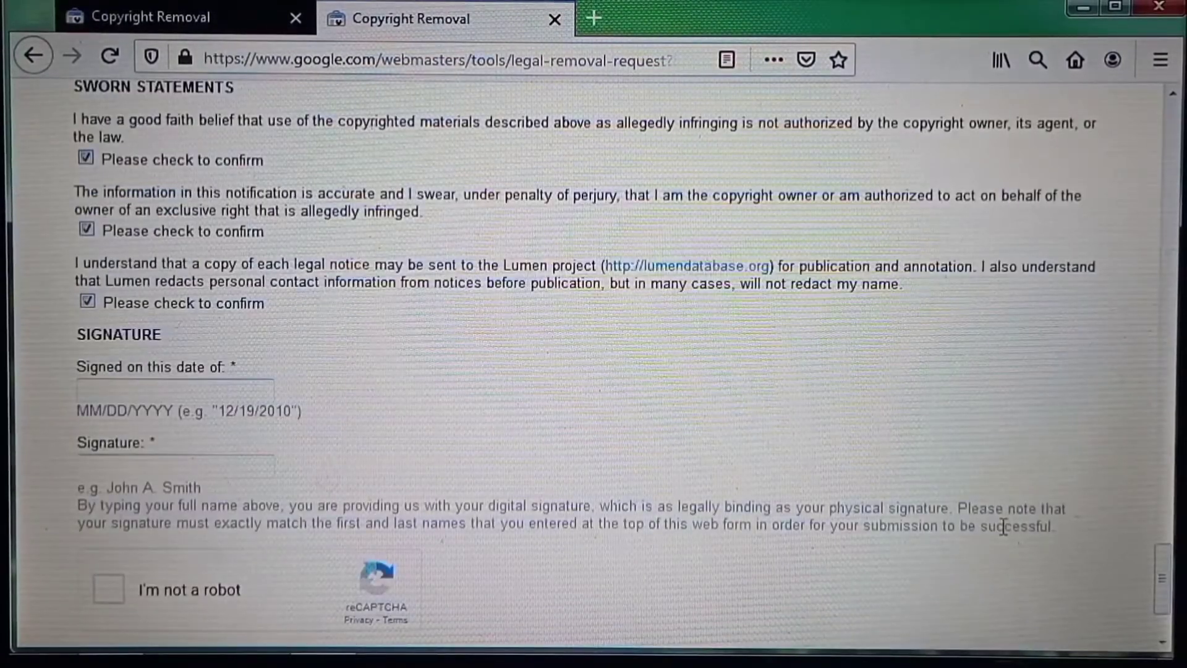
{"action": "left_click", "coordinate": [226, 384]}
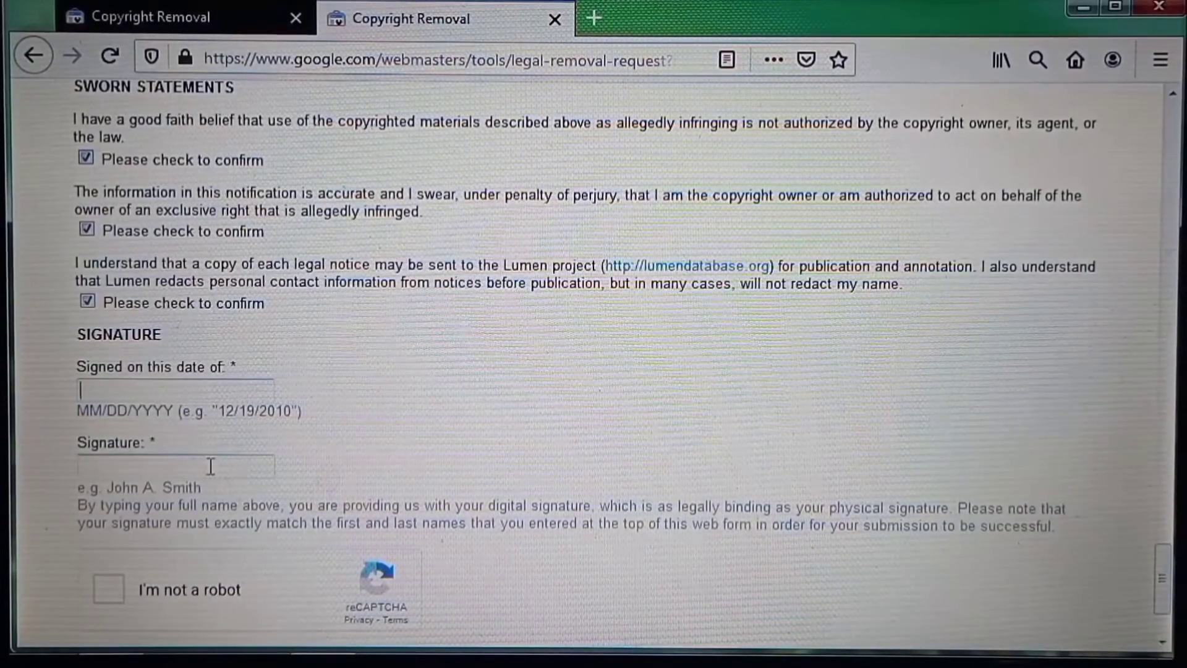
{"action": "scroll", "coordinate": [293, 474], "scroll_direction": "down", "scroll_amount": 2}
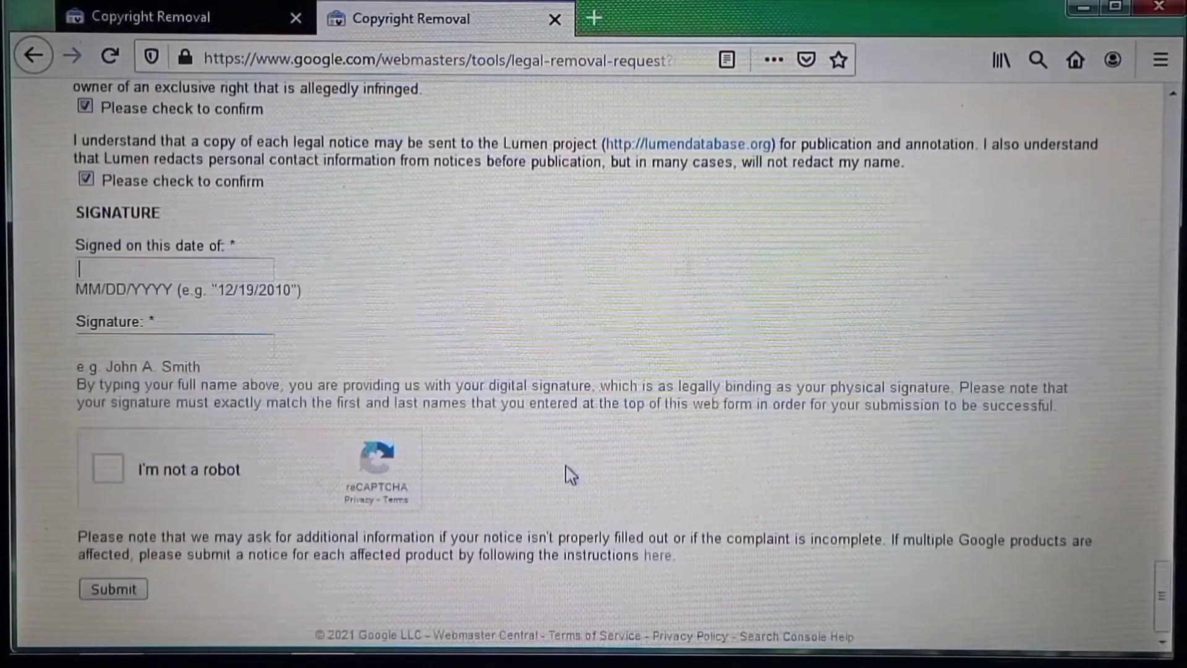